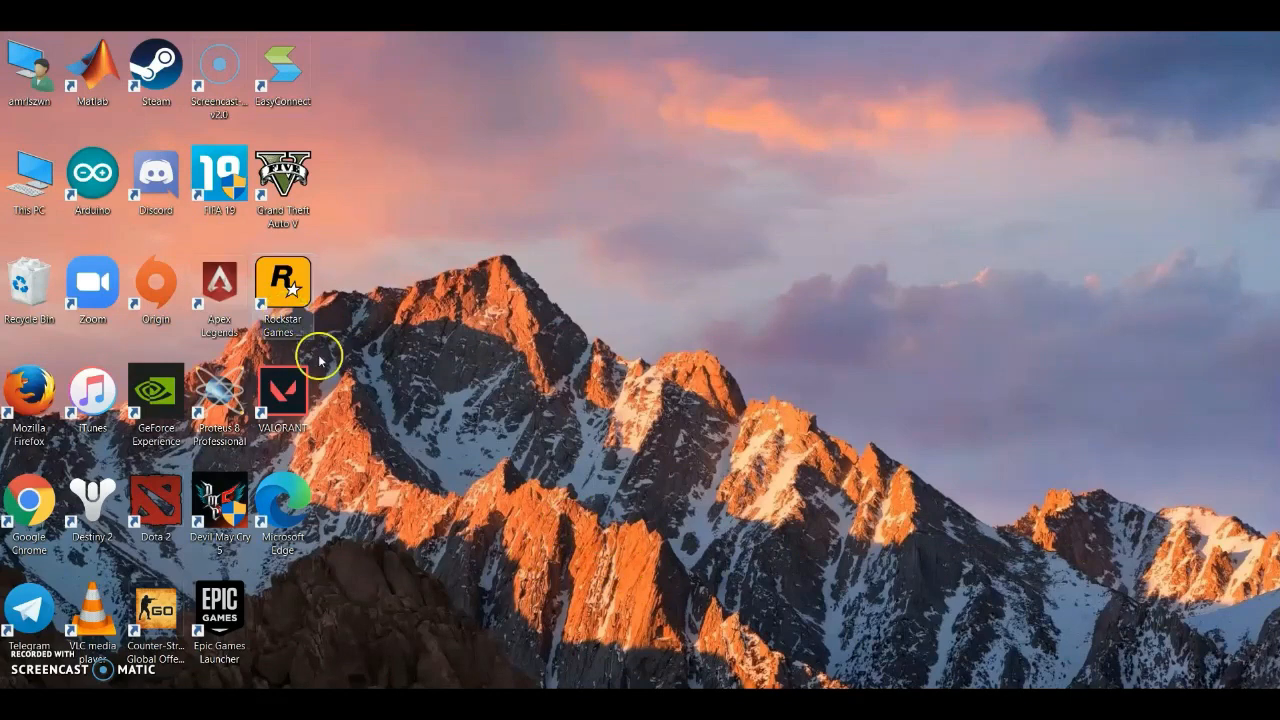
Switch between the FYP2 Simulink model and the MATLAB command window to examine the circuit and the transfer function g
mouse_move(225, 704)
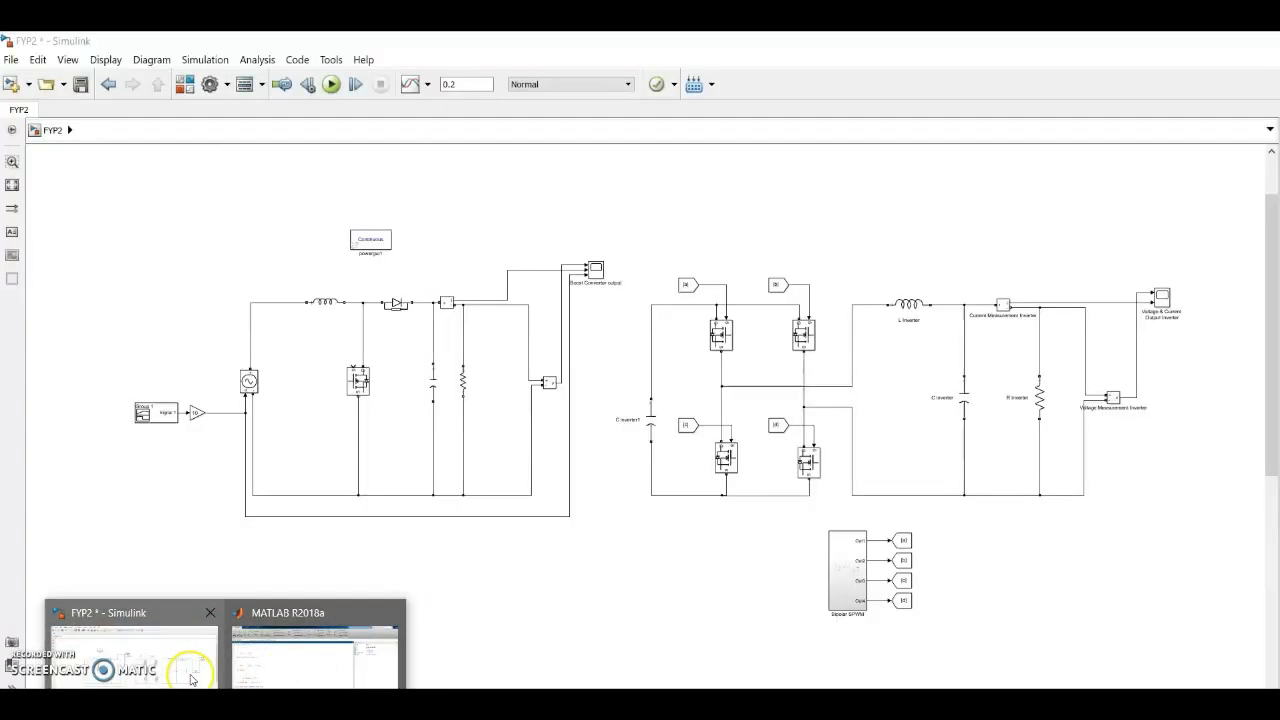
click(192, 680)
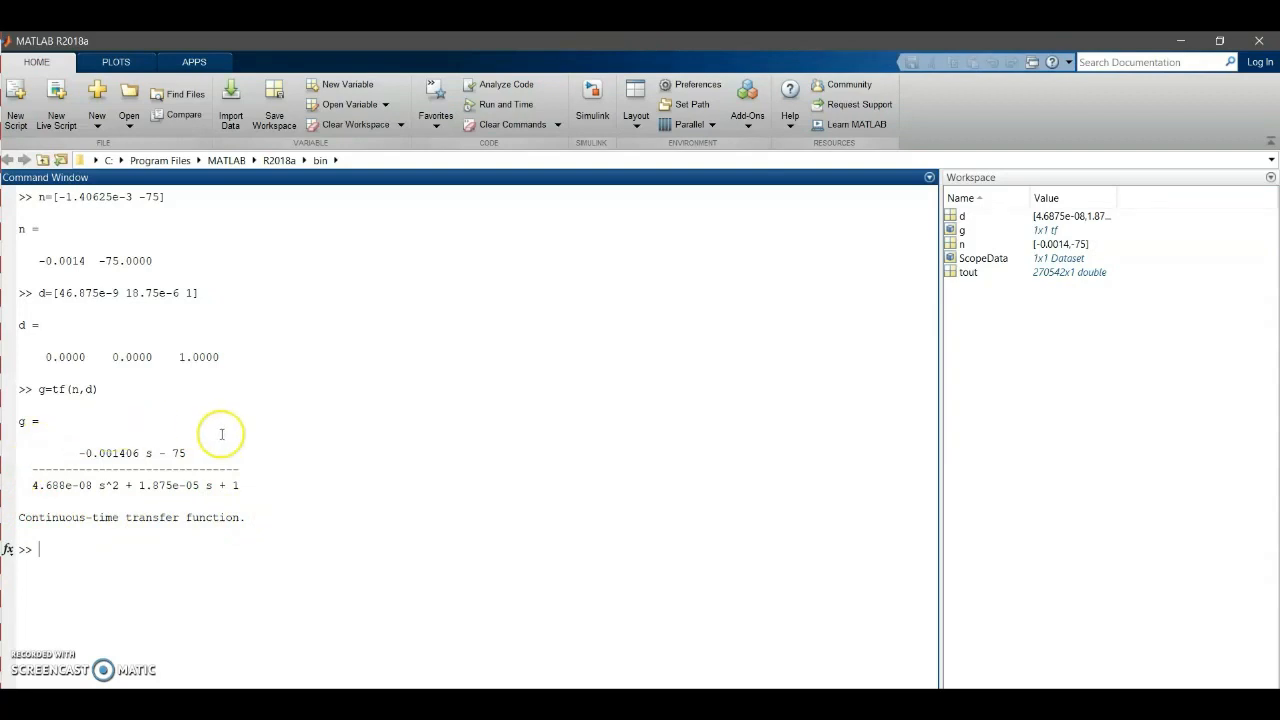
click(190, 677)
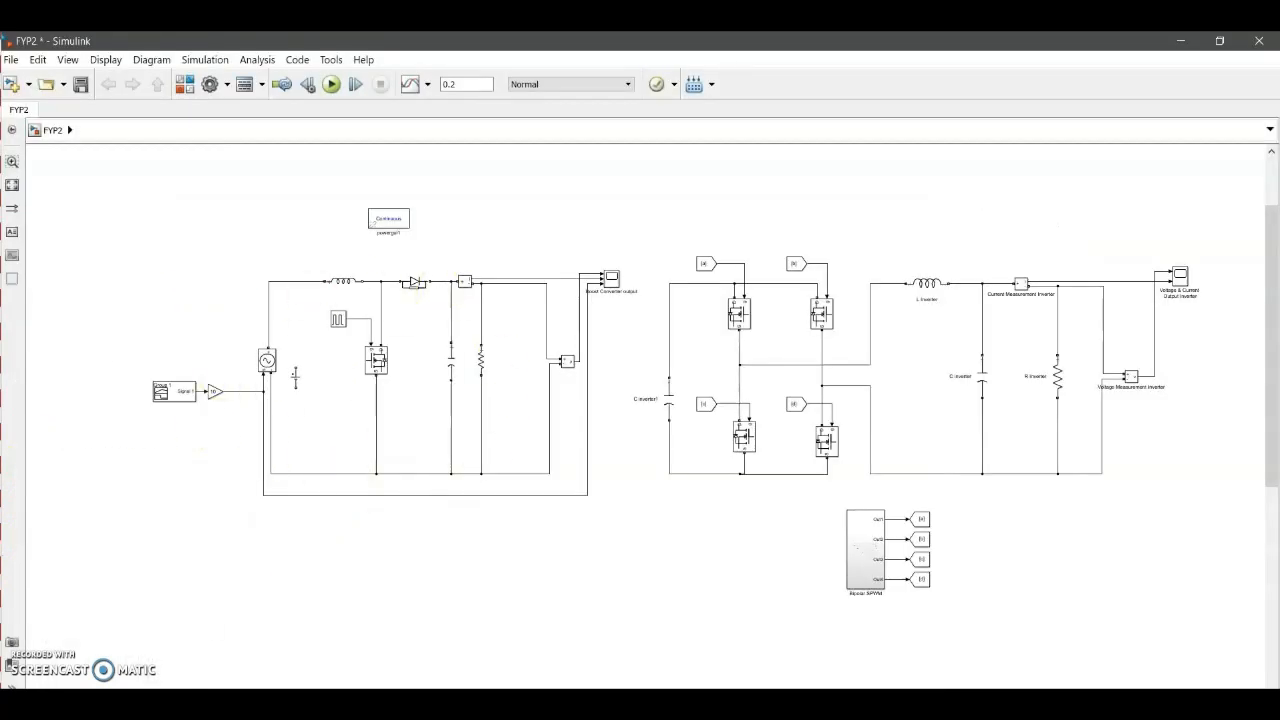
mouse_move(190, 686)
click(315, 645)
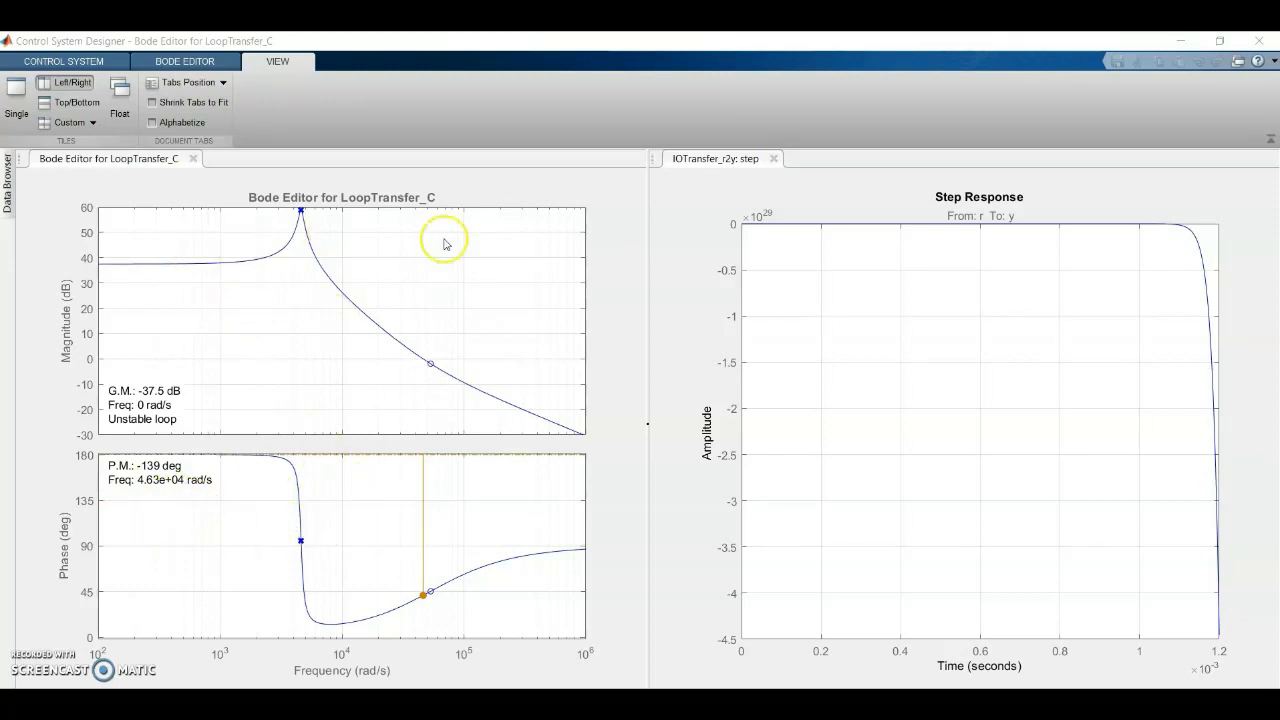
Tune compensator C with PID Tuning as a PID controller in Frequency design mode, update the compensator and close the dialog
click(80, 63)
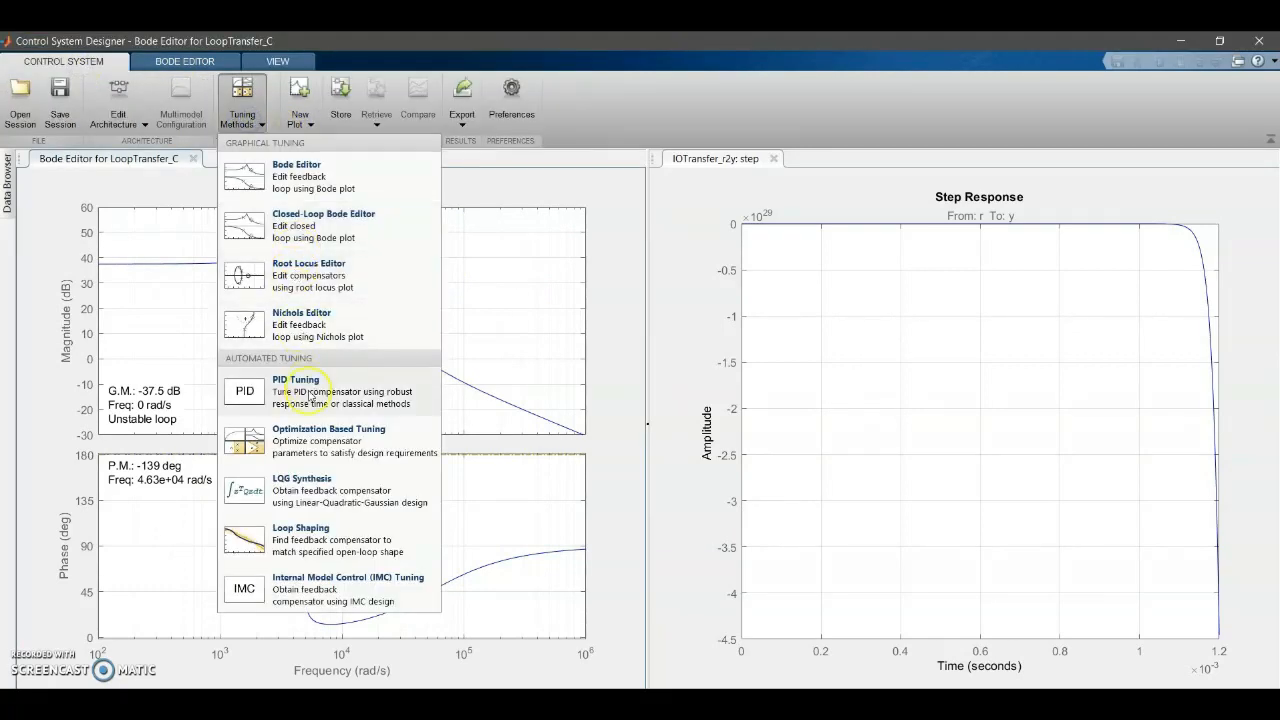
click(311, 398)
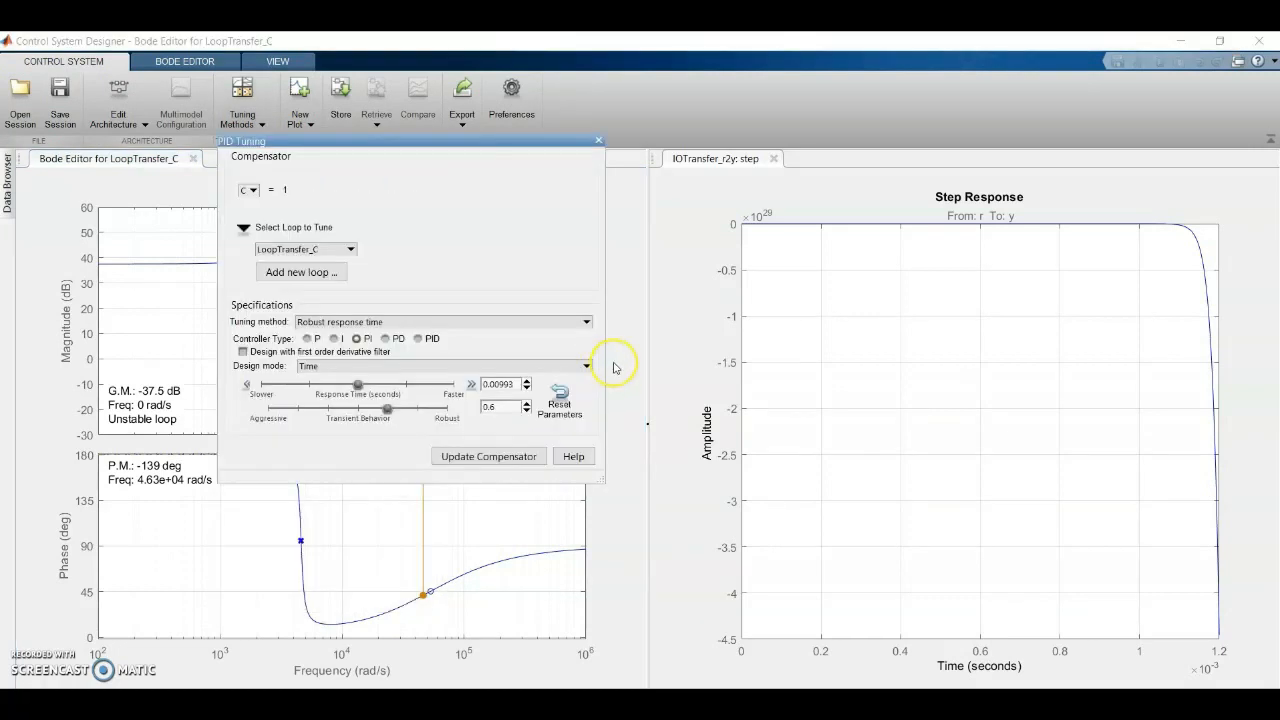
drag(441, 141, 957, 215)
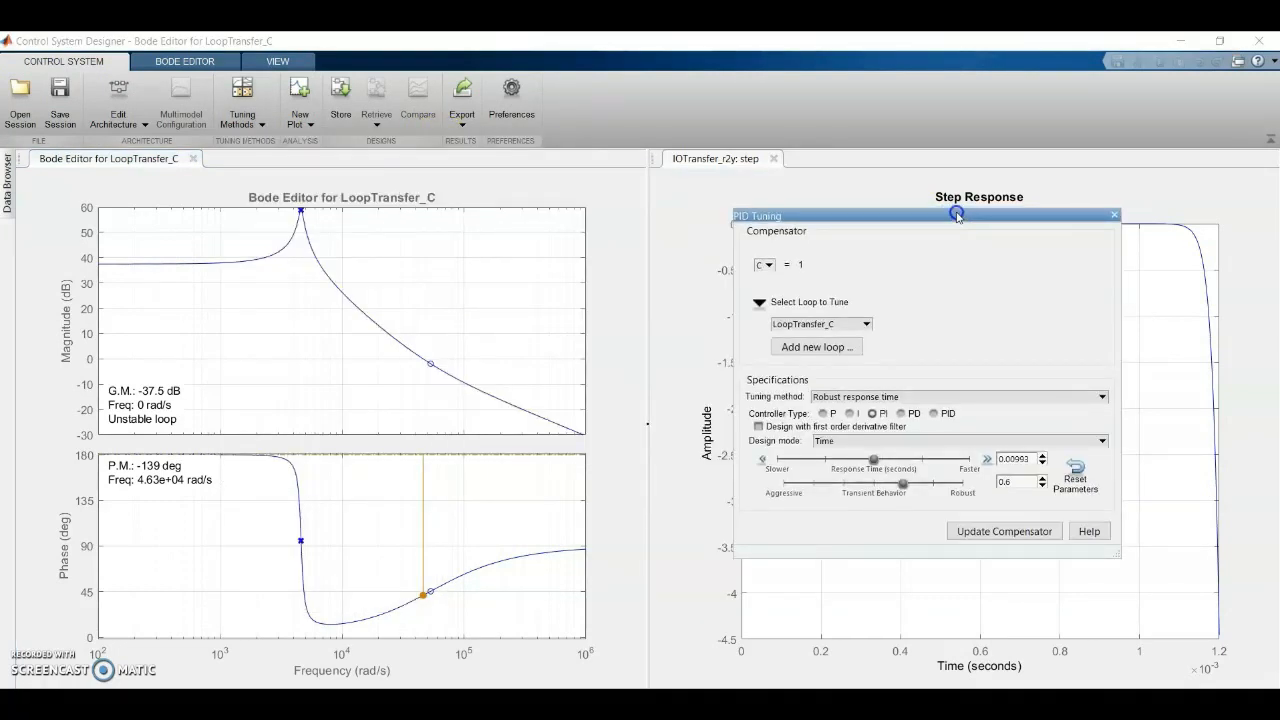
click(934, 415)
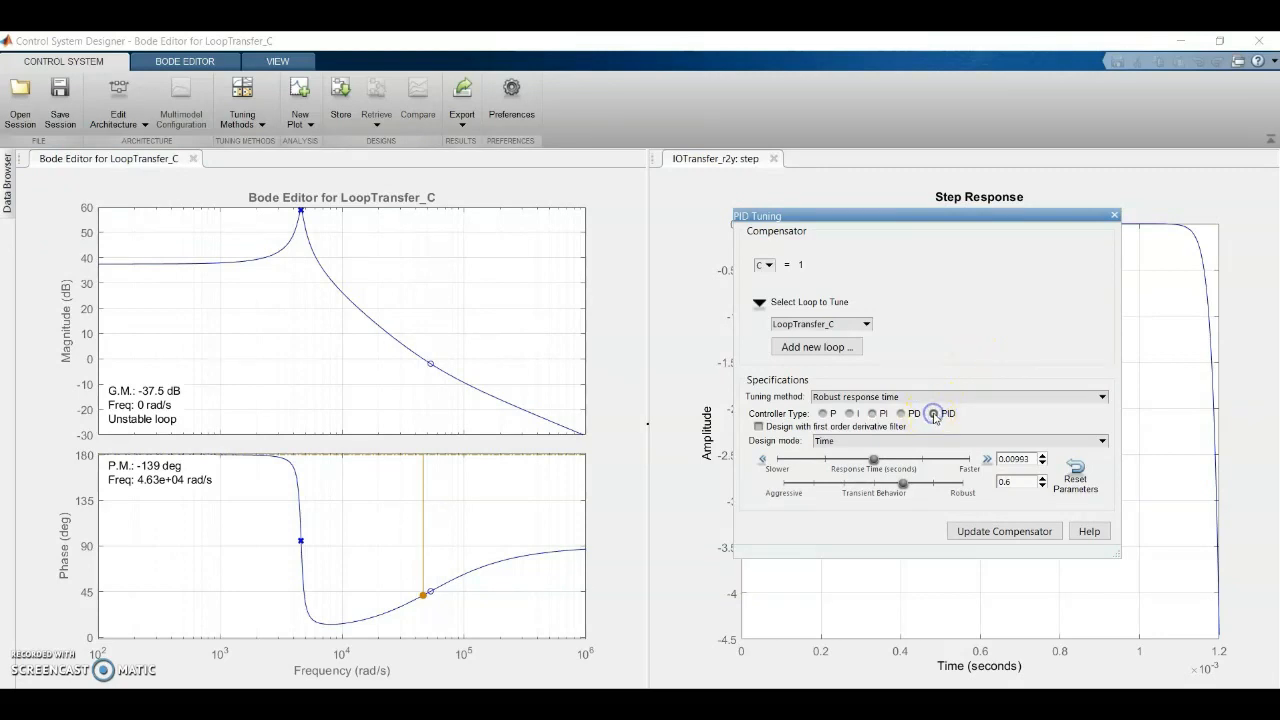
click(1100, 442)
click(1063, 452)
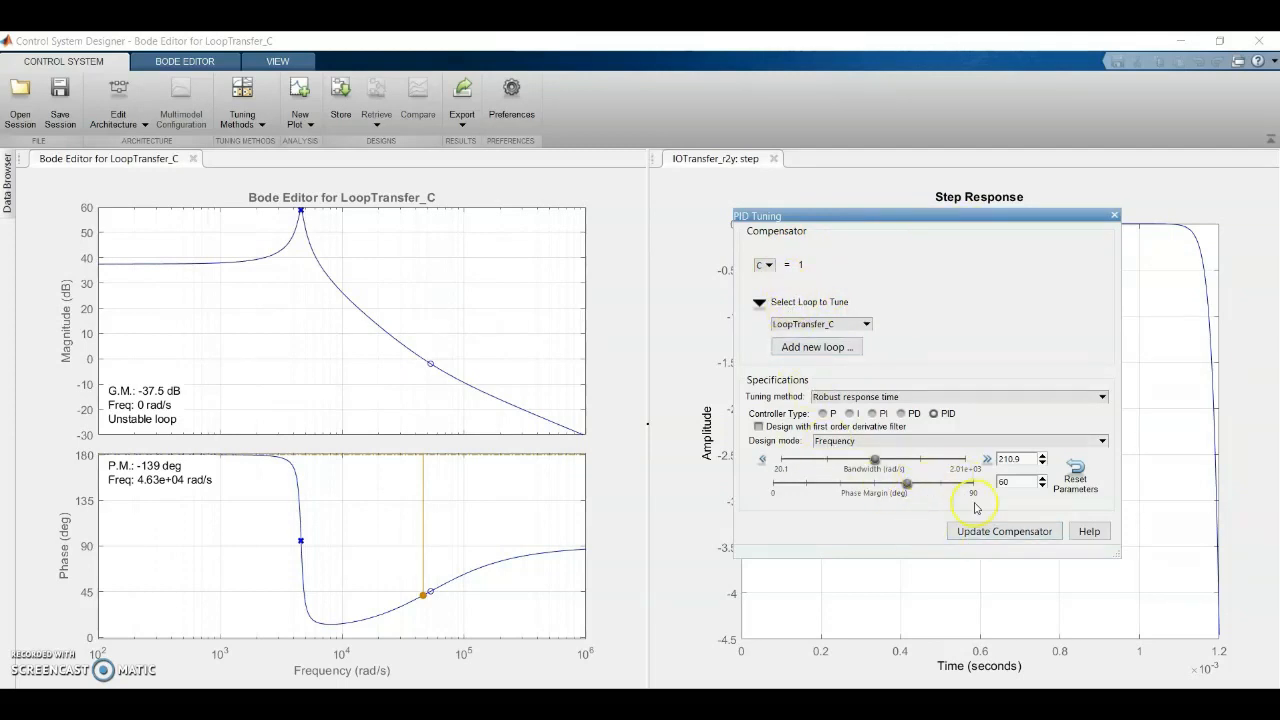
click(1015, 533)
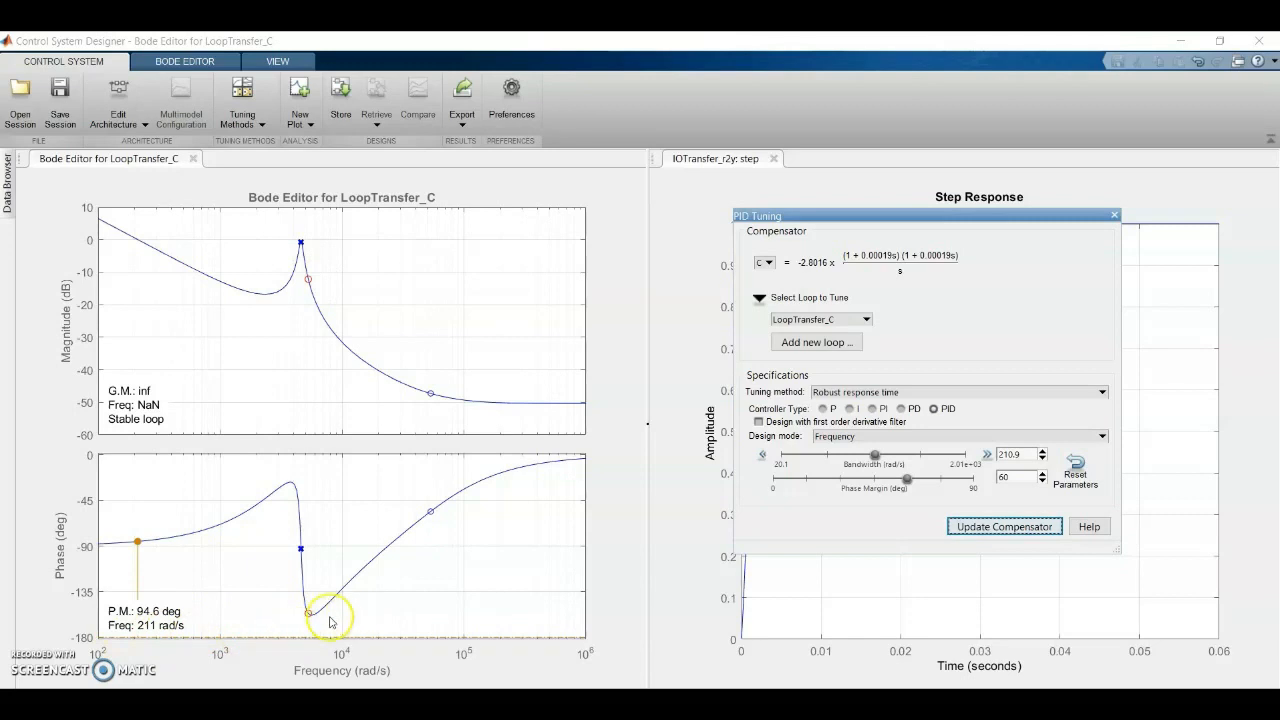
click(1116, 216)
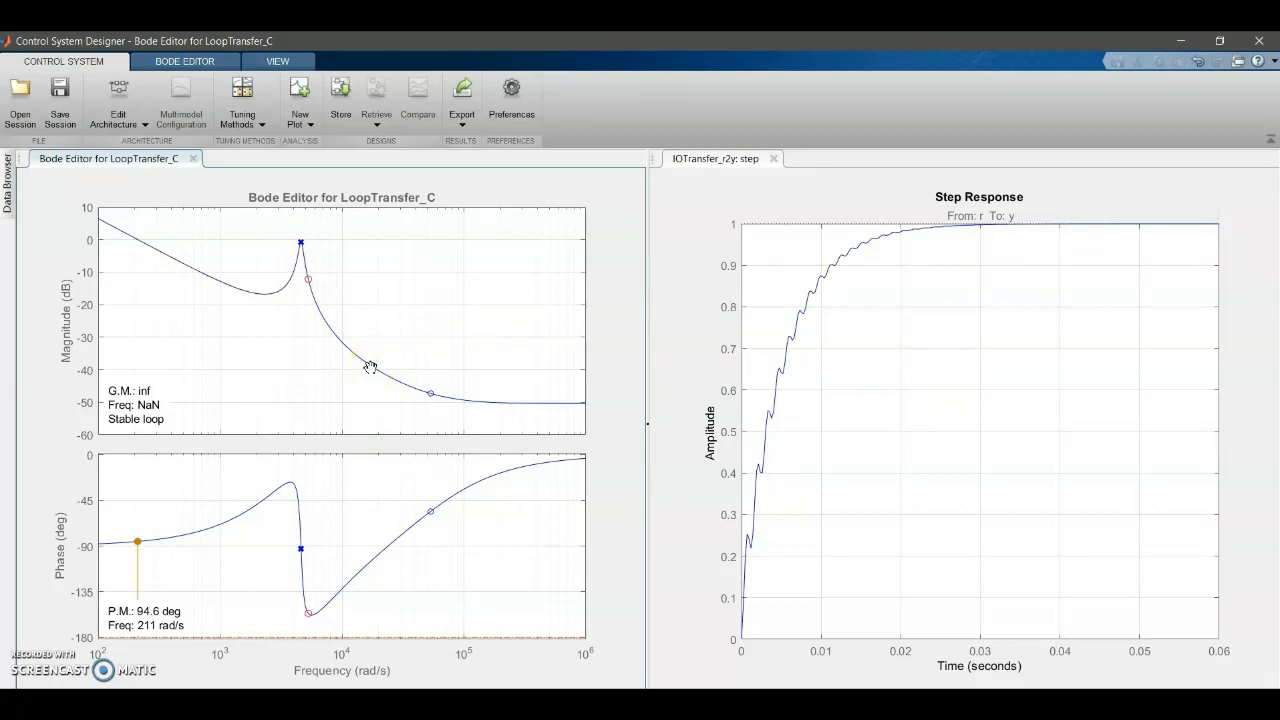
Raise the loop gain by moving the Bode magnitude curve upward until the phase margin is about 88 degrees at 2.3e+04 rad/s
drag(370, 369, 380, 262)
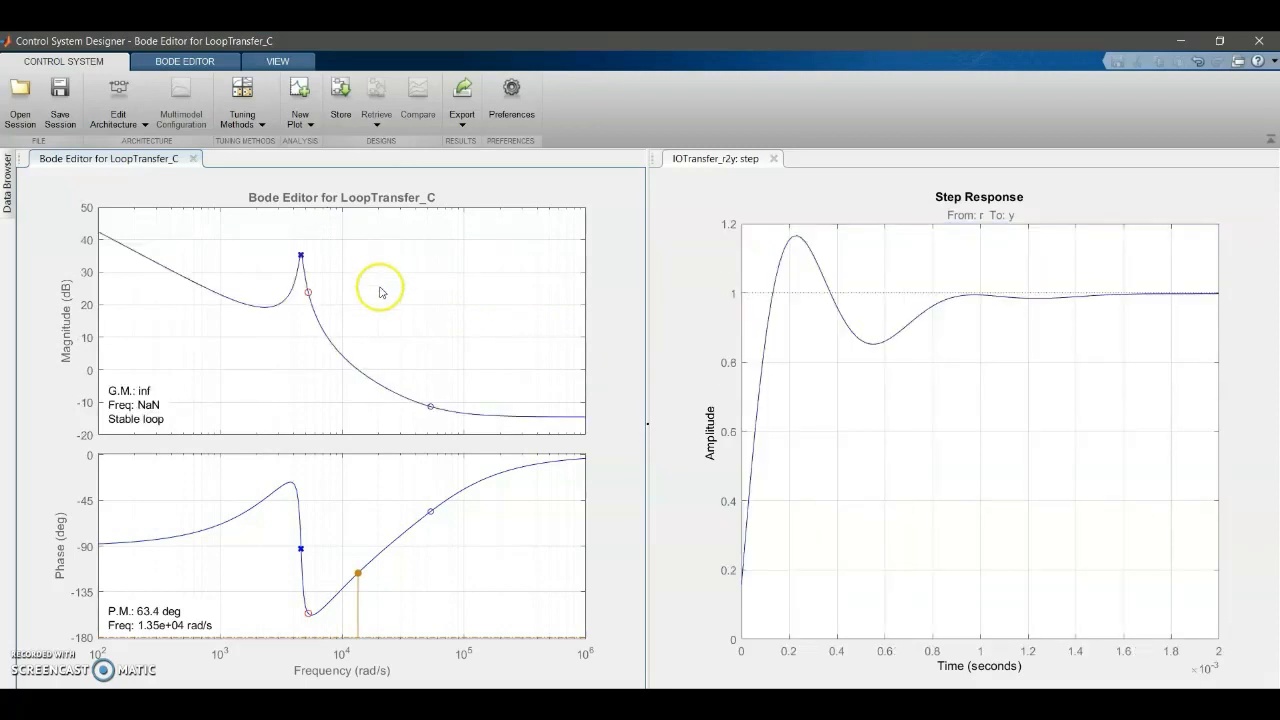
mouse_move(365, 374)
mouse_down()
mouse_move(374, 346)
mouse_move(366, 378)
mouse_move(375, 365)
mouse_up()
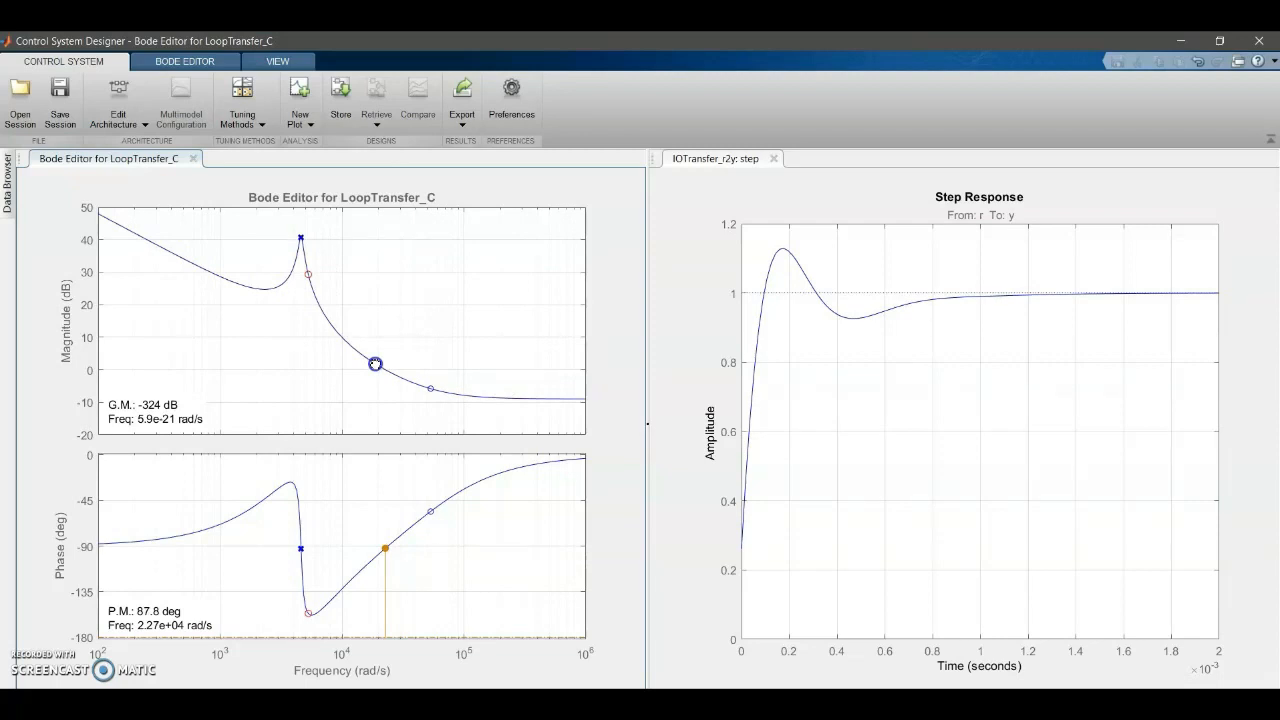
drag(375, 364, 376, 364)
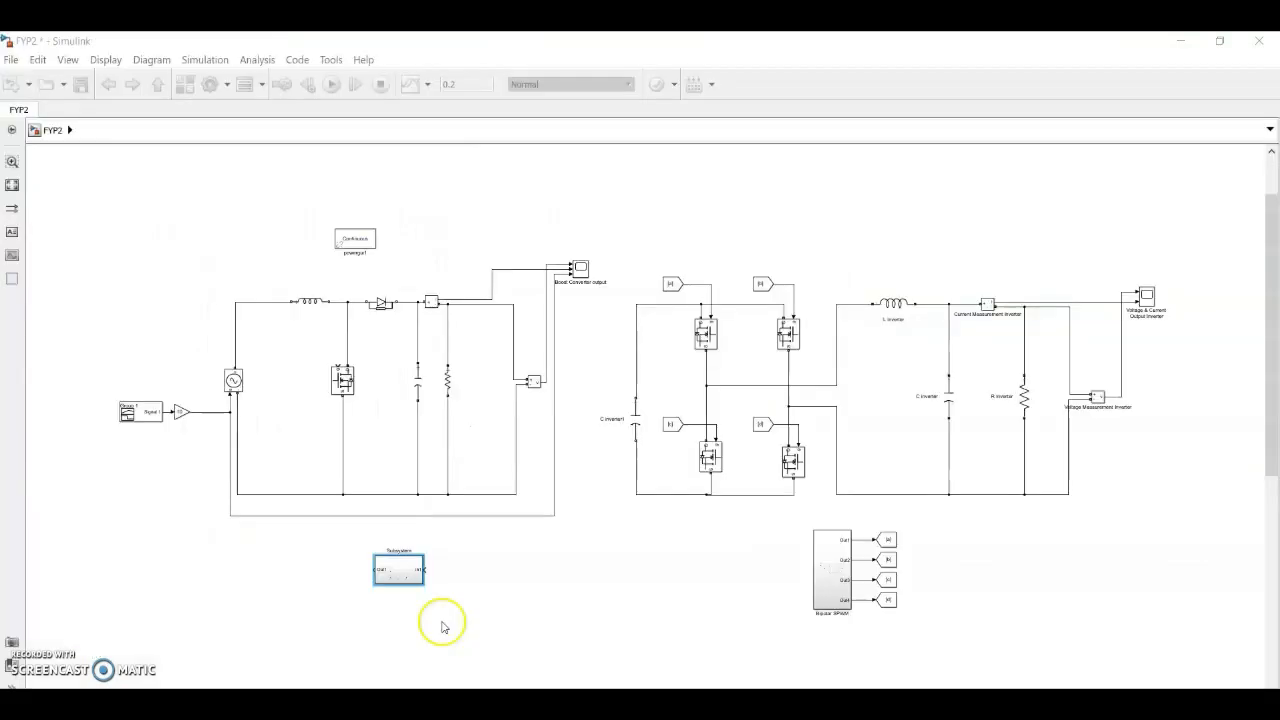
Return to the FYP2 Simulink model and connect the controller subsystem's input to the boost converter's output voltage measurement signal
click(486, 586)
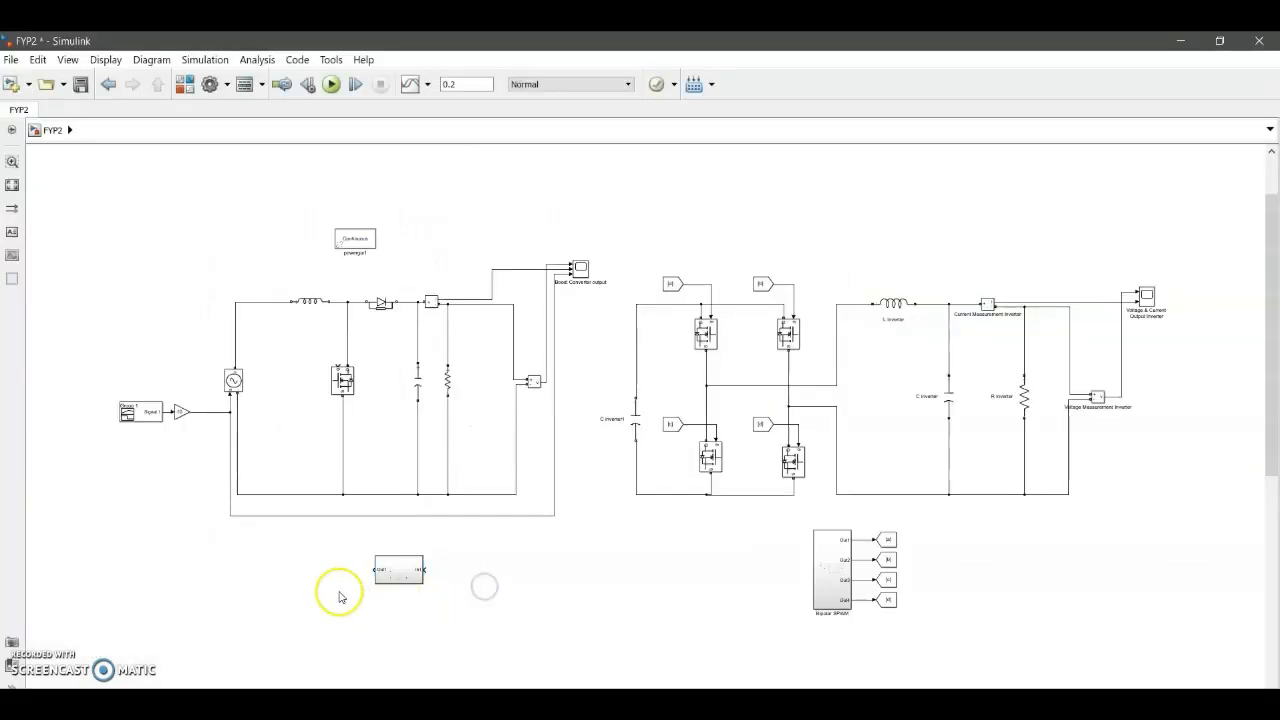
click(399, 572)
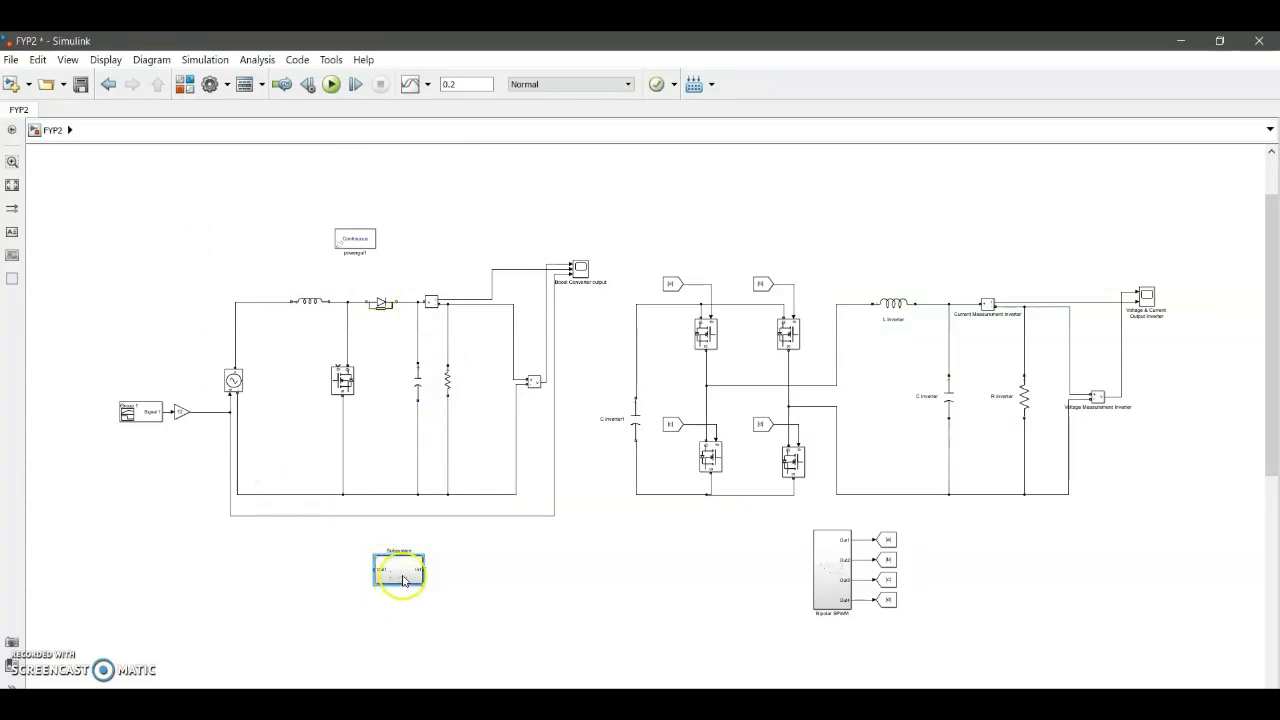
drag(424, 570, 542, 401)
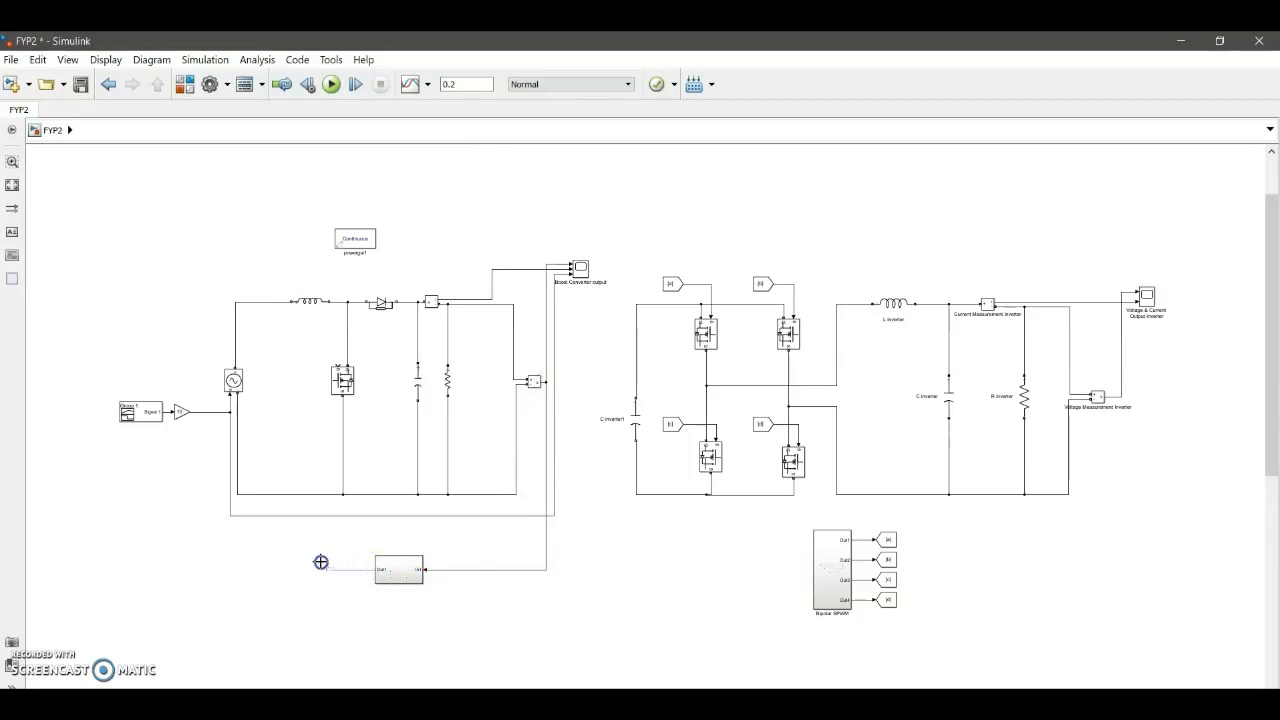
Connect the controller subsystem's output to the boost MOSFET gate and reroute the line neatly around the switch's left side
drag(280, 443, 336, 358)
drag(363, 428, 306, 429)
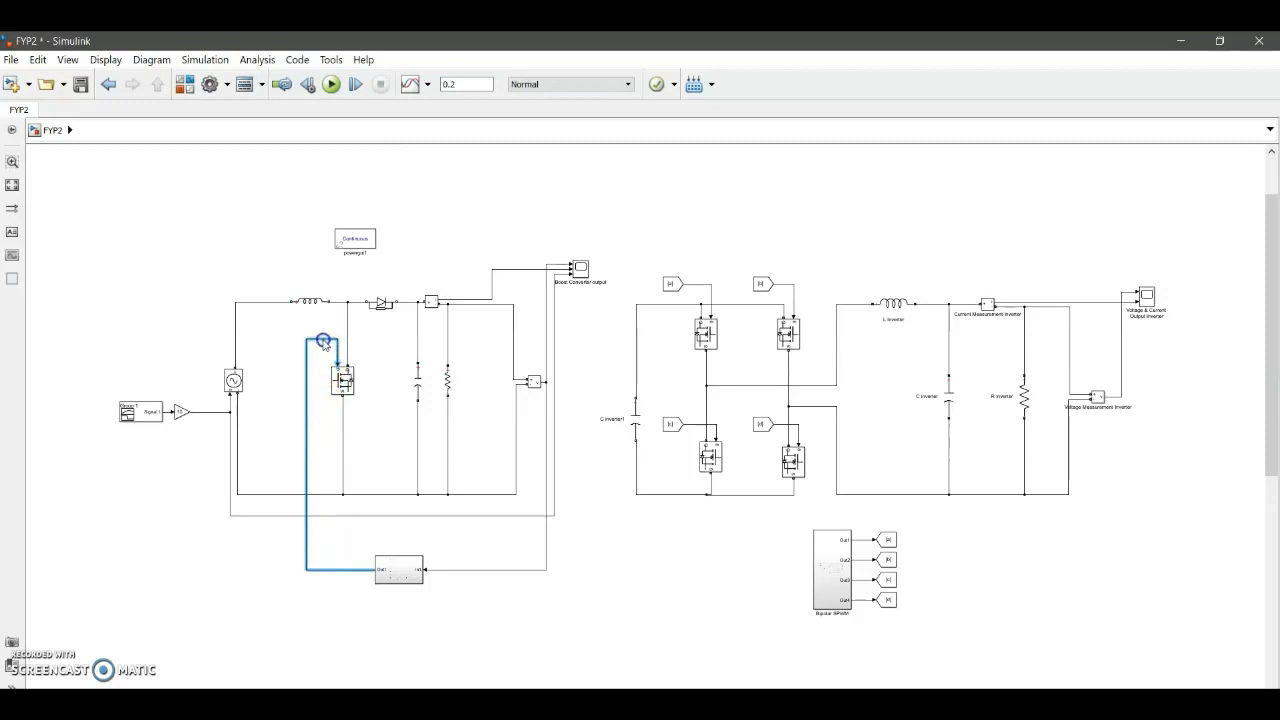
drag(306, 385, 312, 388)
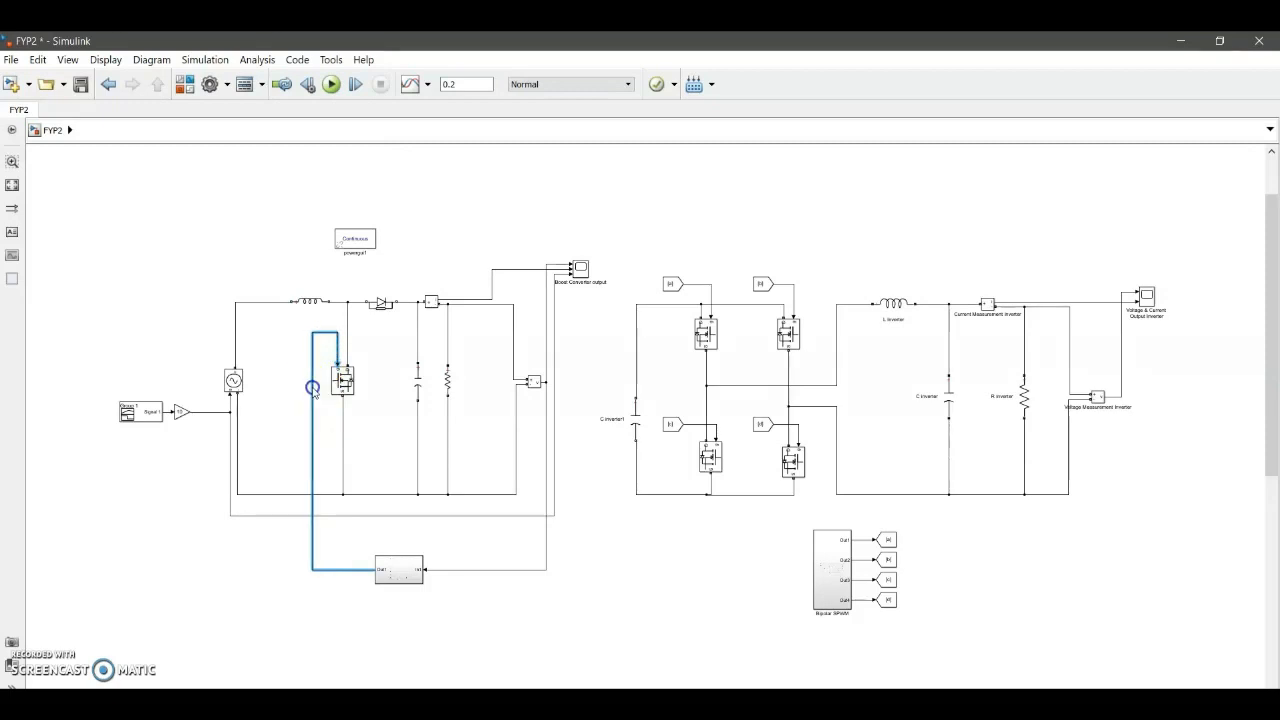
click(371, 409)
click(394, 458)
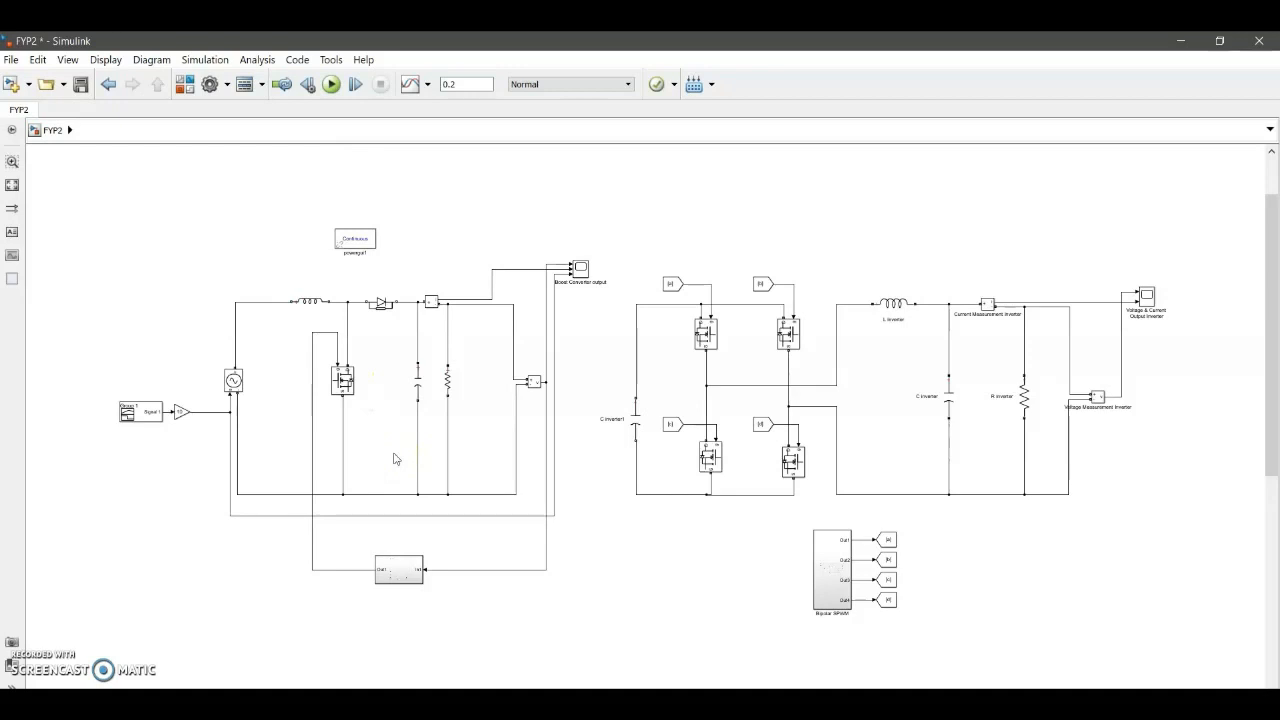
View the boost converter output scope, then run the simulation from the Voltage & Current Output Inverter scope
double_click(580, 269)
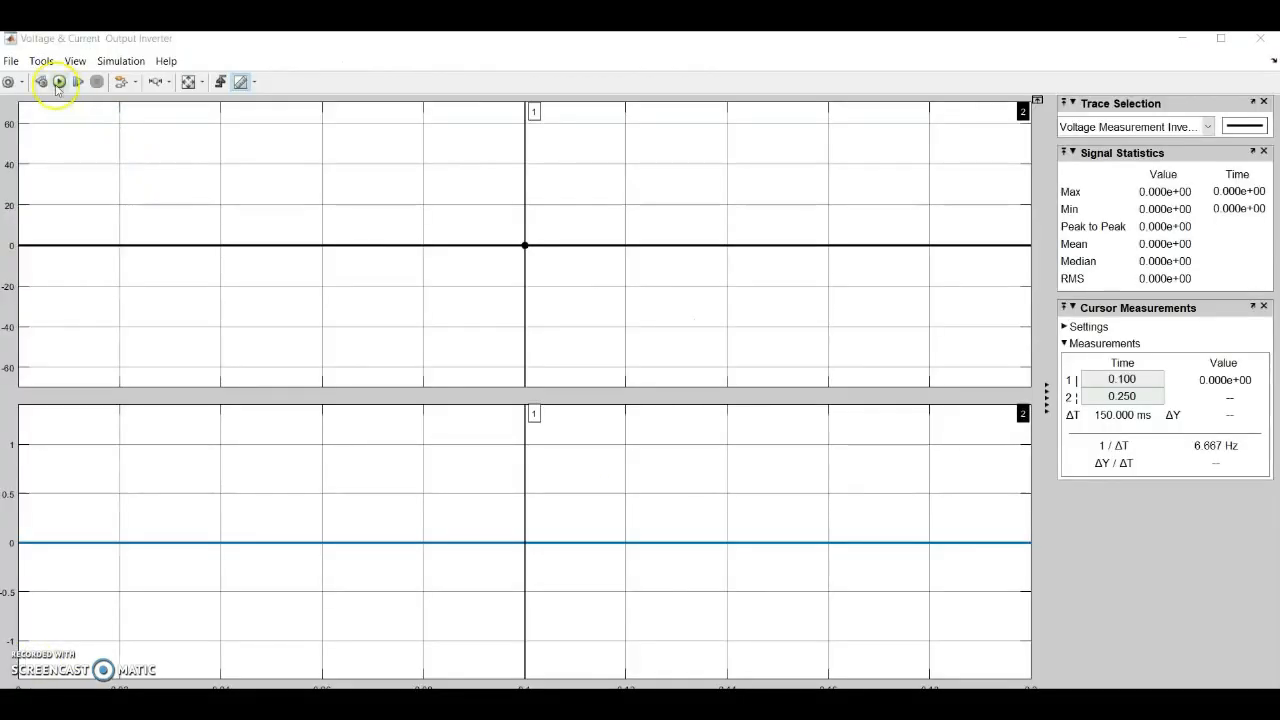
click(59, 86)
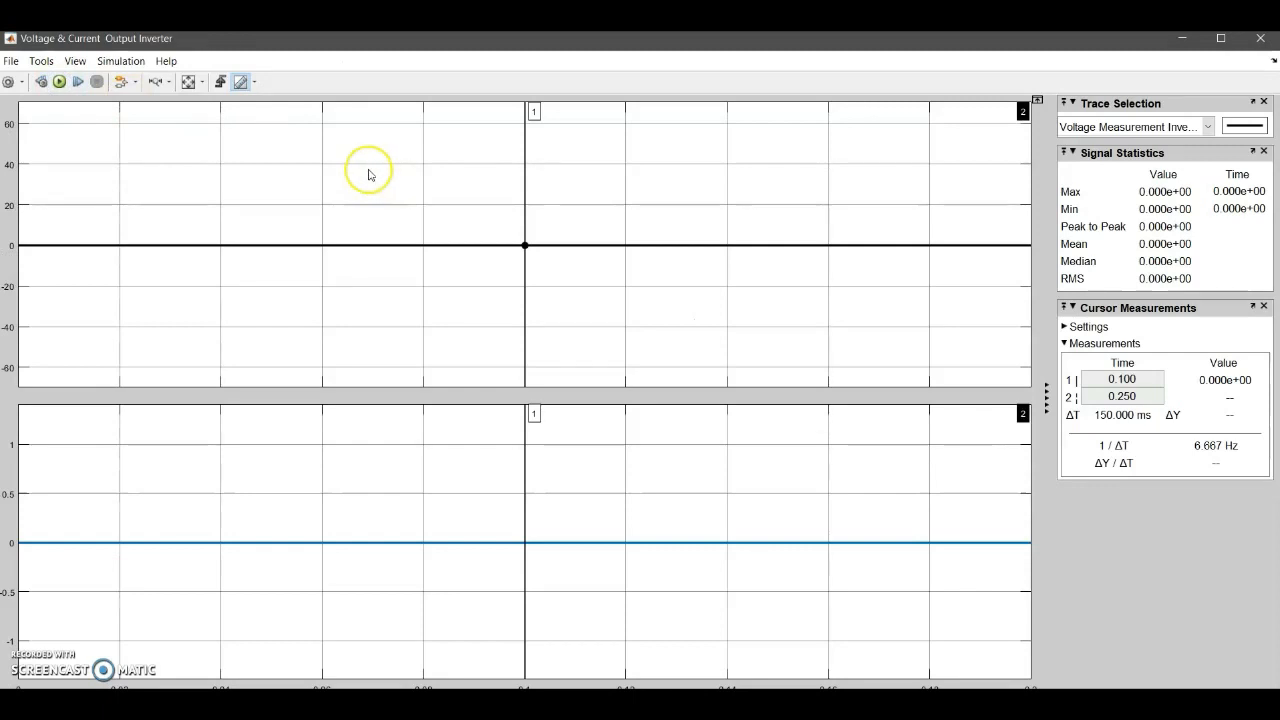
click(59, 82)
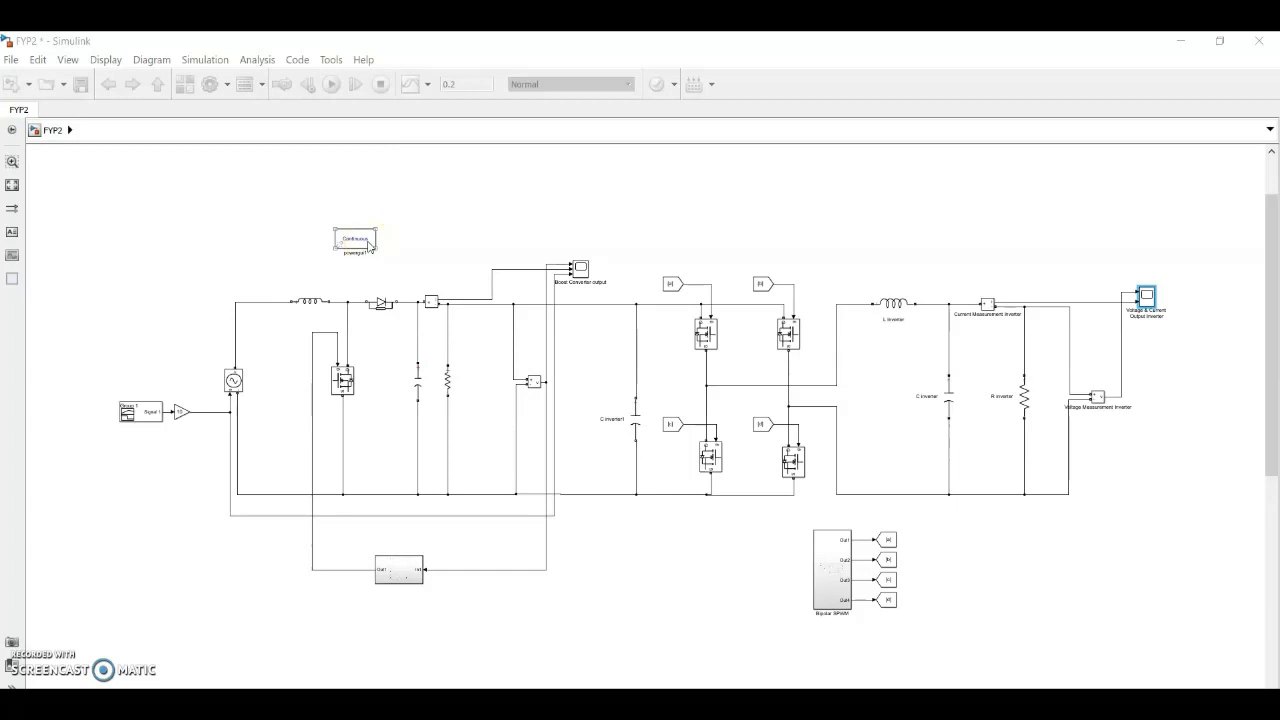
Display the FFT spectrum of ScopeData input 1 with the powergui FFT Analysis Tool, then minimize it and return to the model
double_click(369, 244)
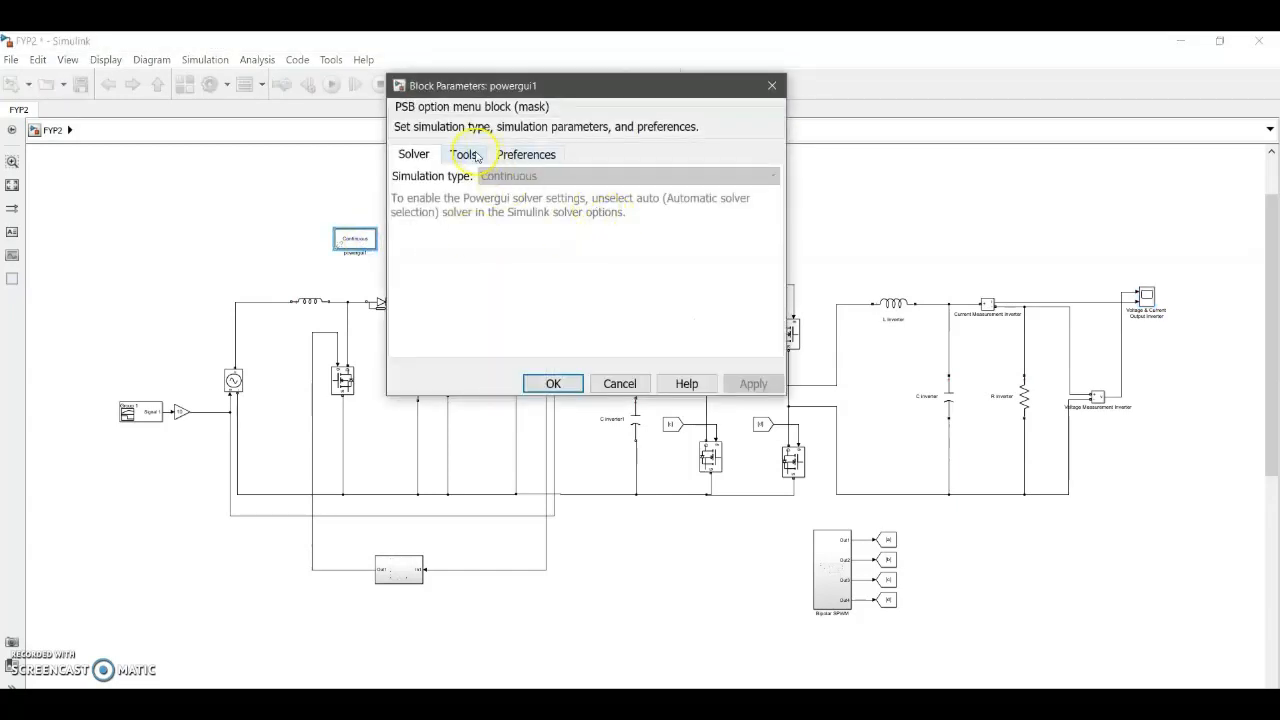
click(476, 157)
click(466, 243)
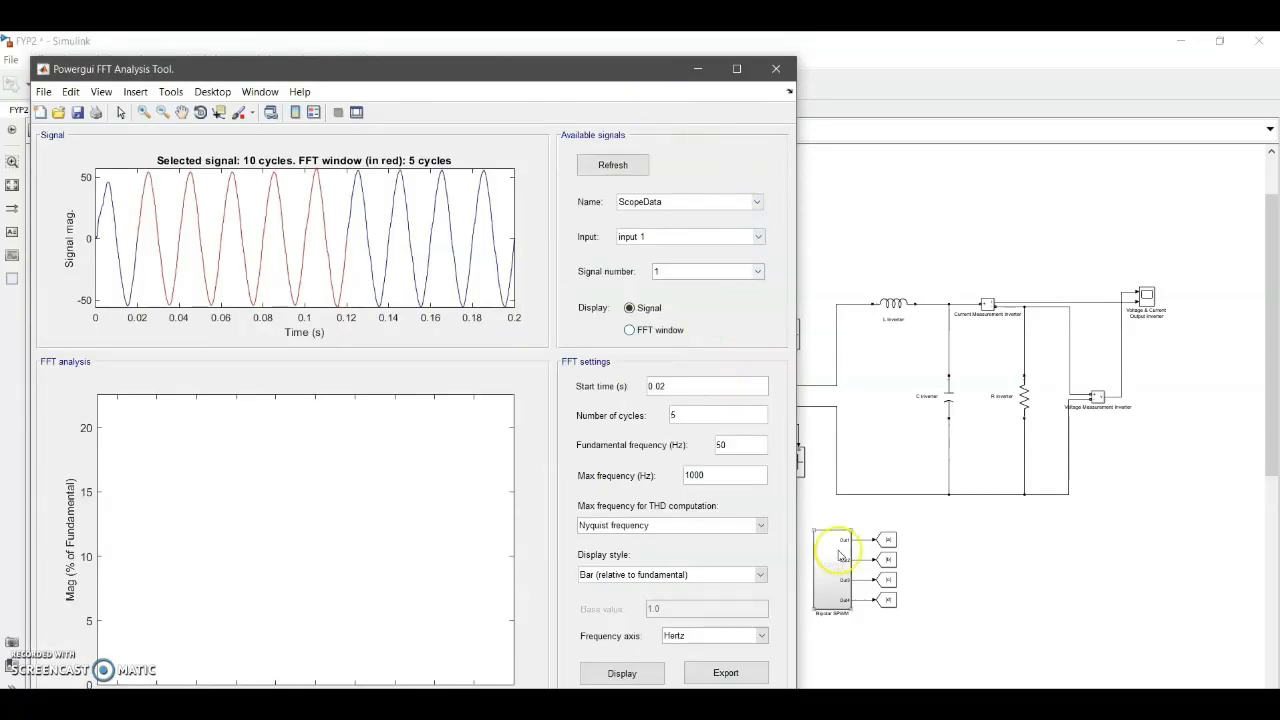
drag(607, 73, 739, 50)
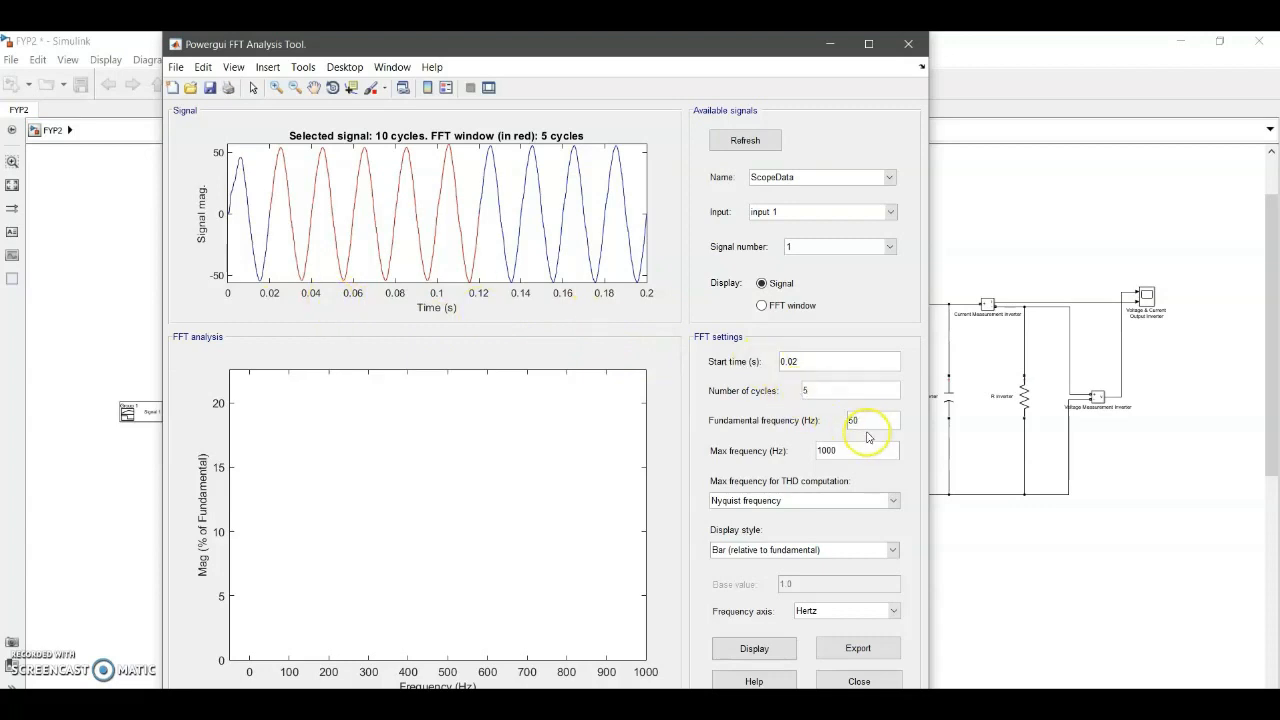
click(776, 652)
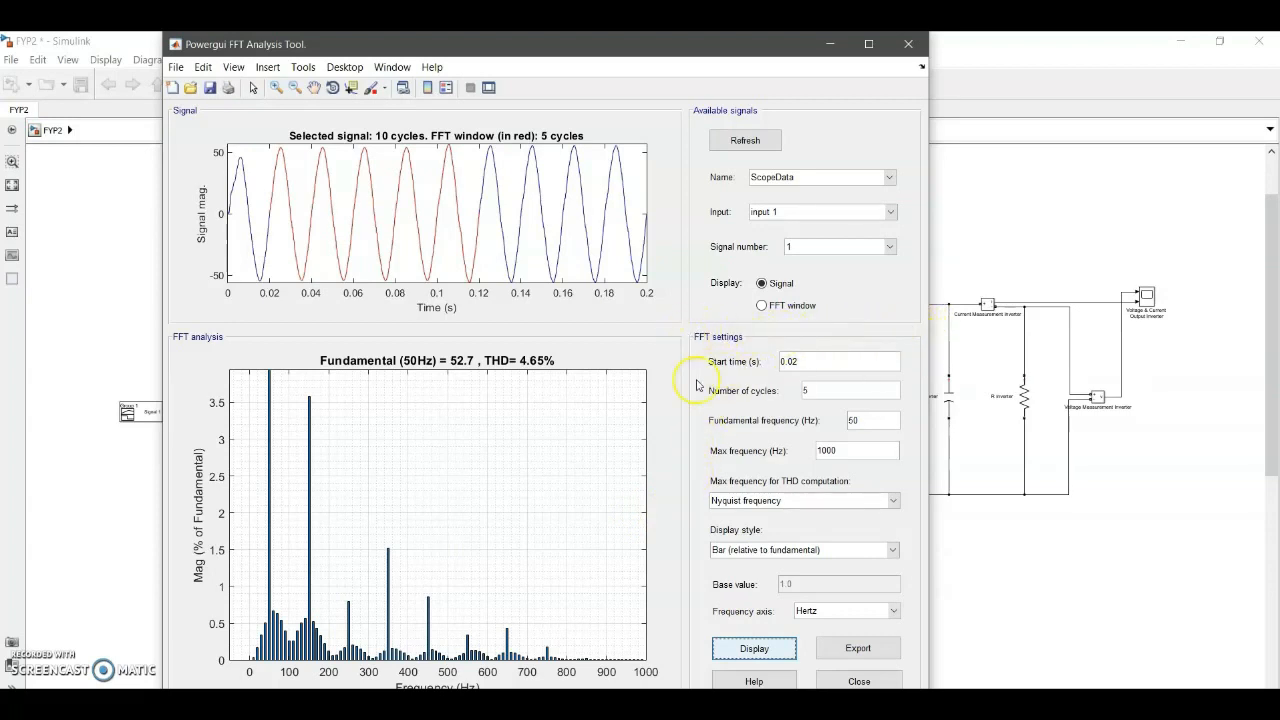
click(830, 44)
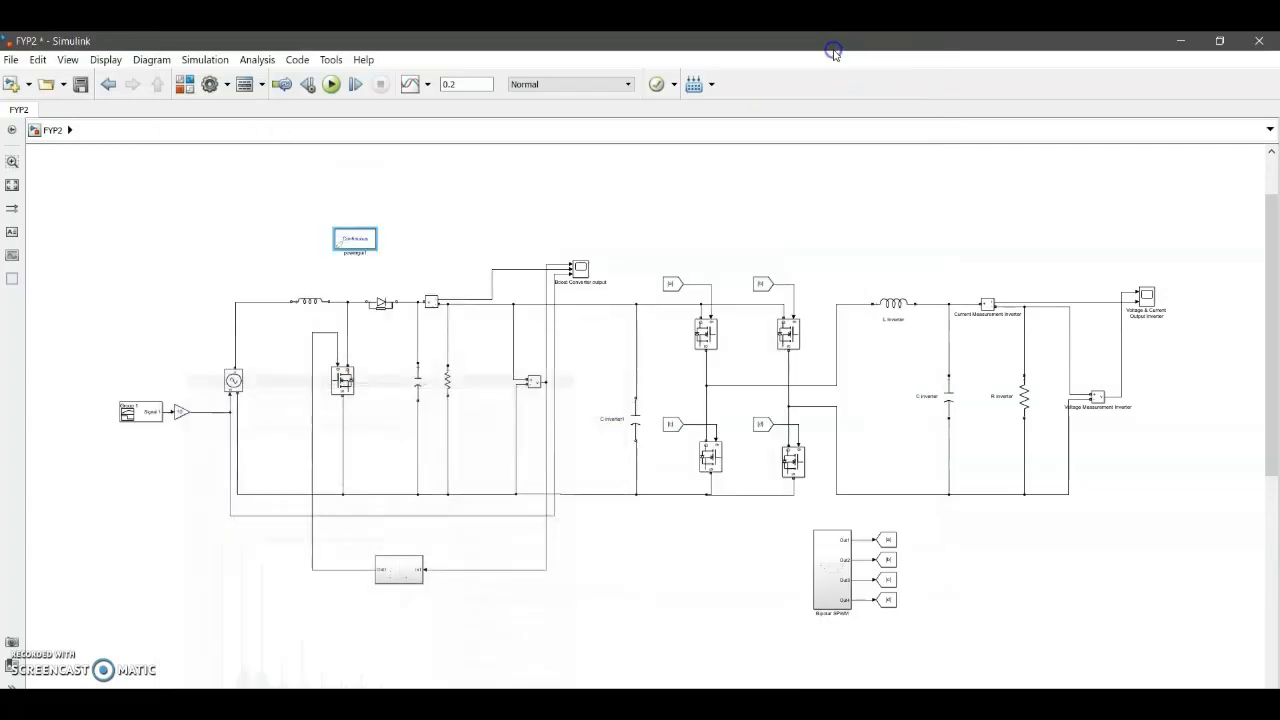
click(704, 567)
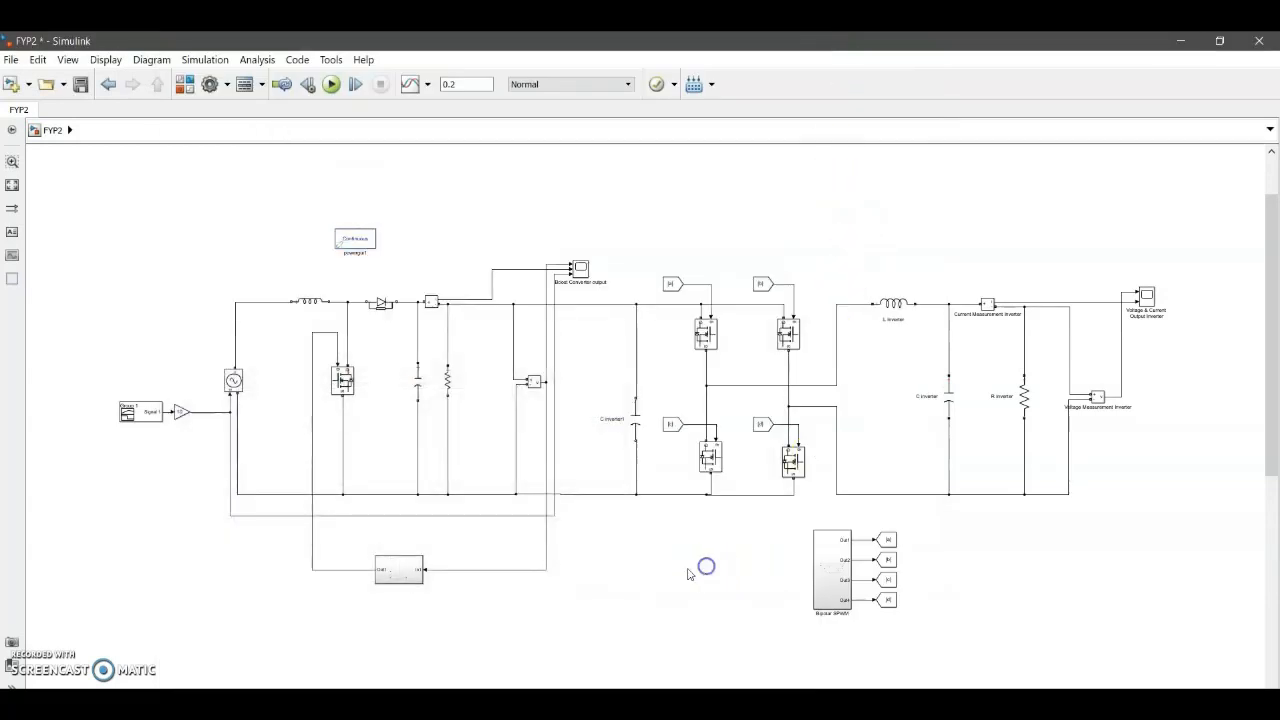